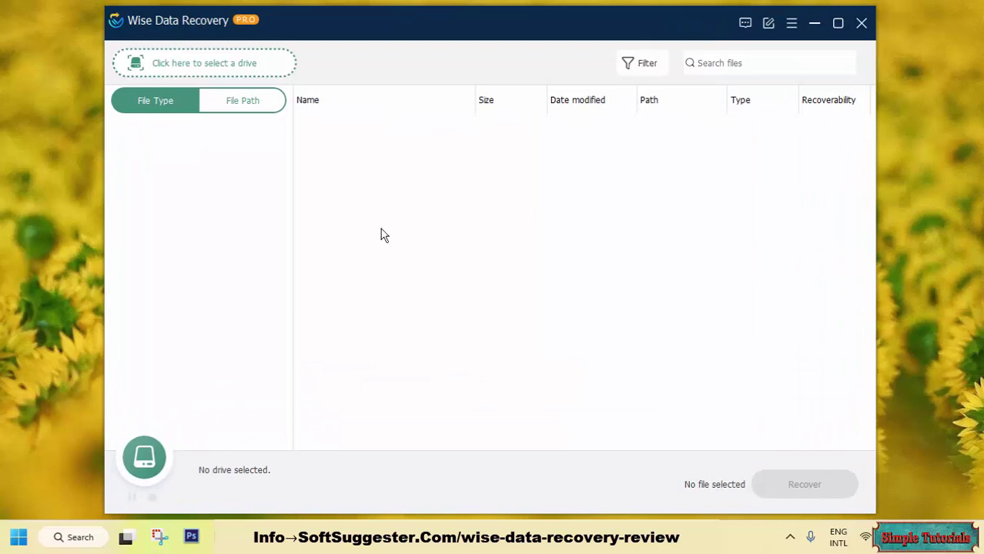
Step: View the program's version and activation status in its About information, then close that window
{"action": "left_click", "coordinate": [238, 66]}
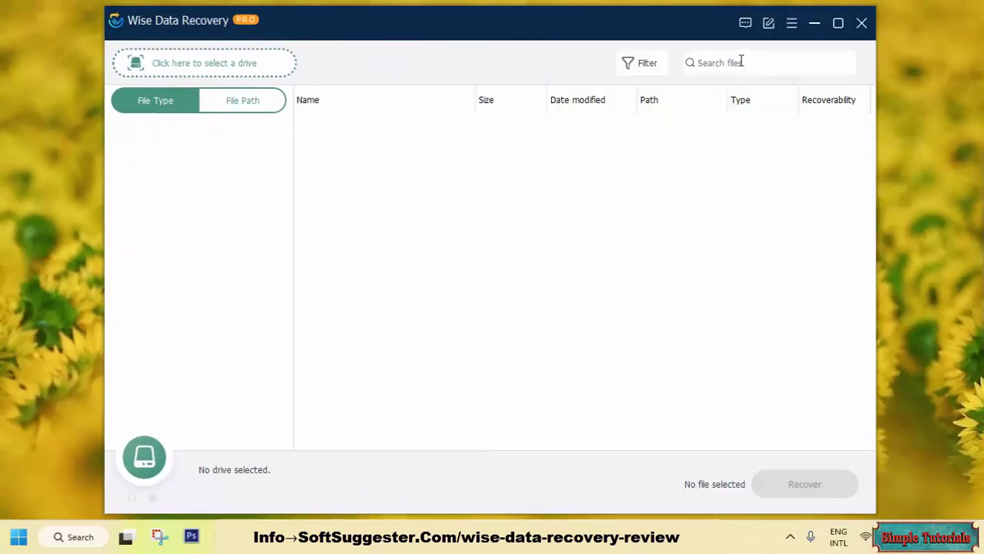
{"action": "left_click", "coordinate": [794, 27]}
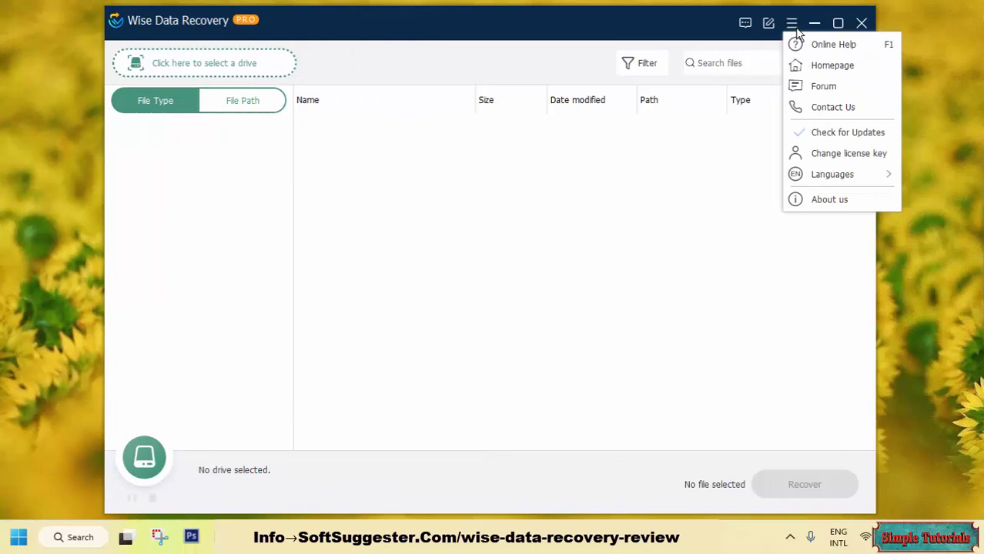
{"action": "left_click", "coordinate": [814, 199]}
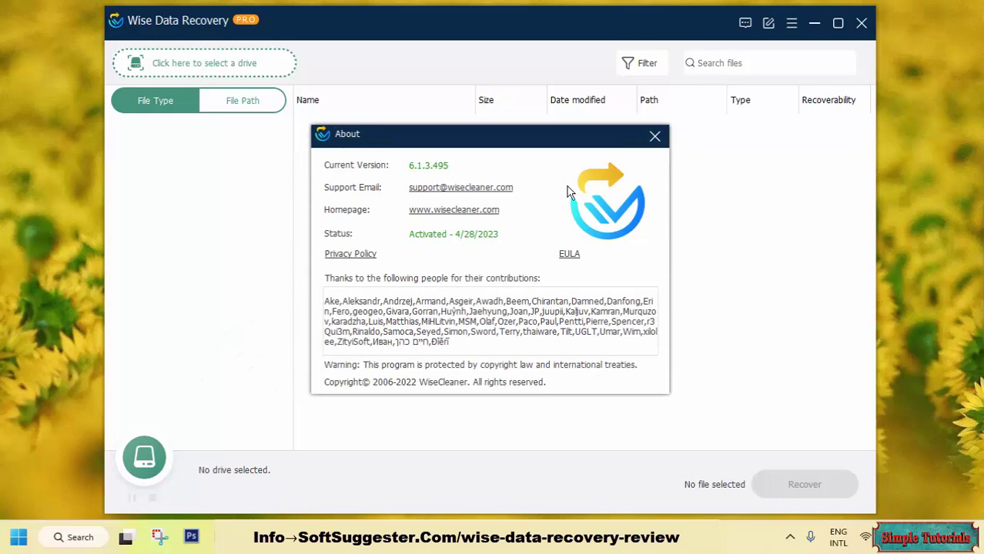
{"action": "left_click", "coordinate": [655, 137]}
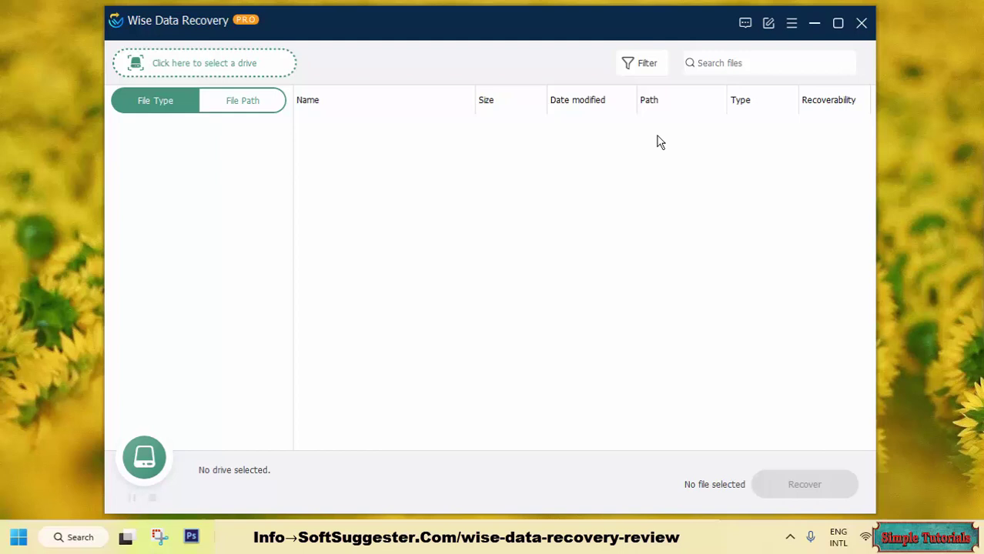
Step: Choose New Volume (D:) from the available drives and scan it for recoverable files
{"action": "left_click", "coordinate": [206, 66]}
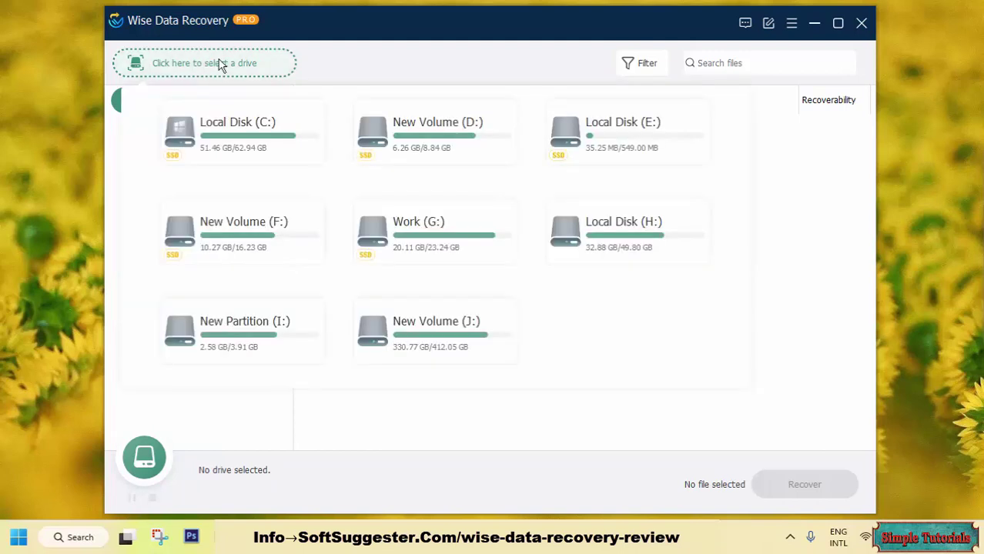
{"action": "left_click", "coordinate": [247, 28]}
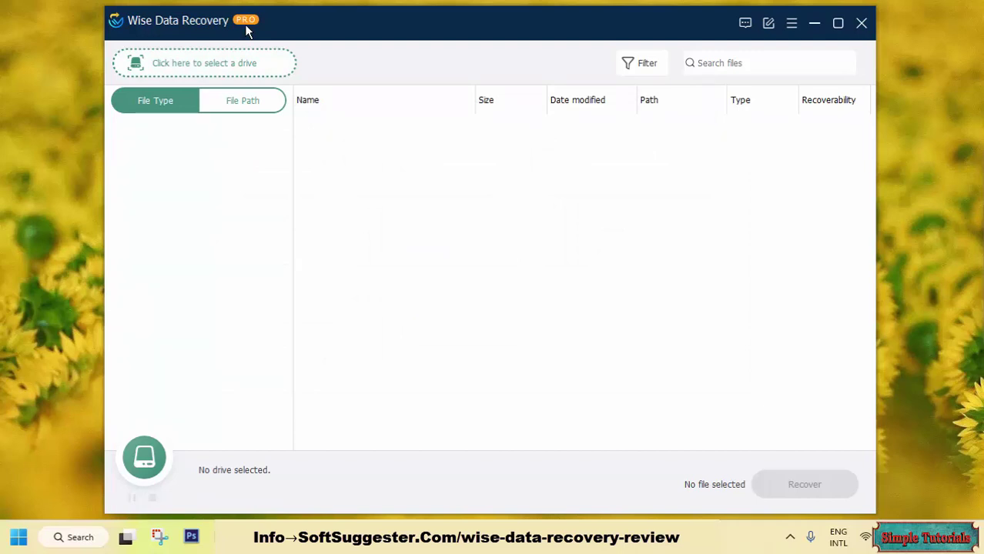
{"action": "left_click", "coordinate": [204, 66]}
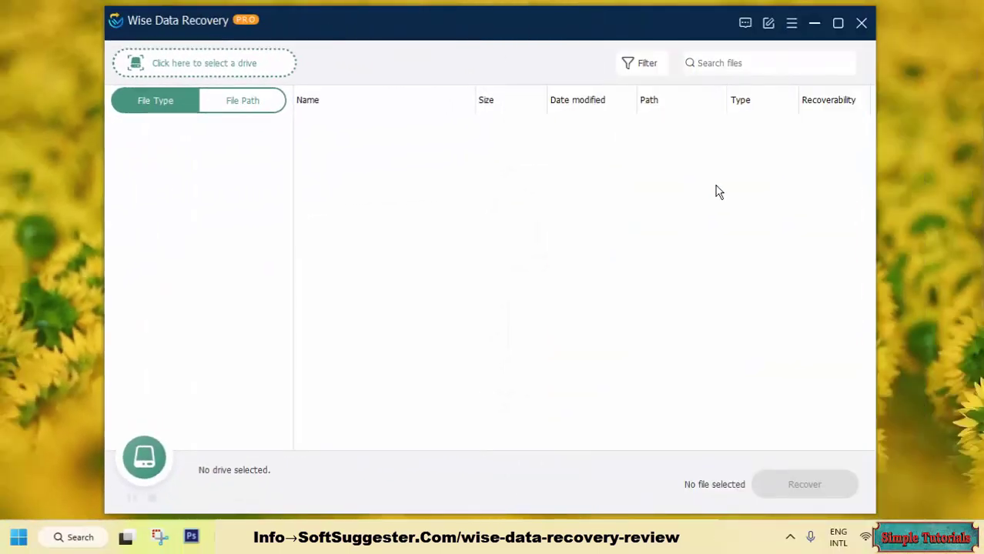
{"action": "left_click", "coordinate": [262, 74]}
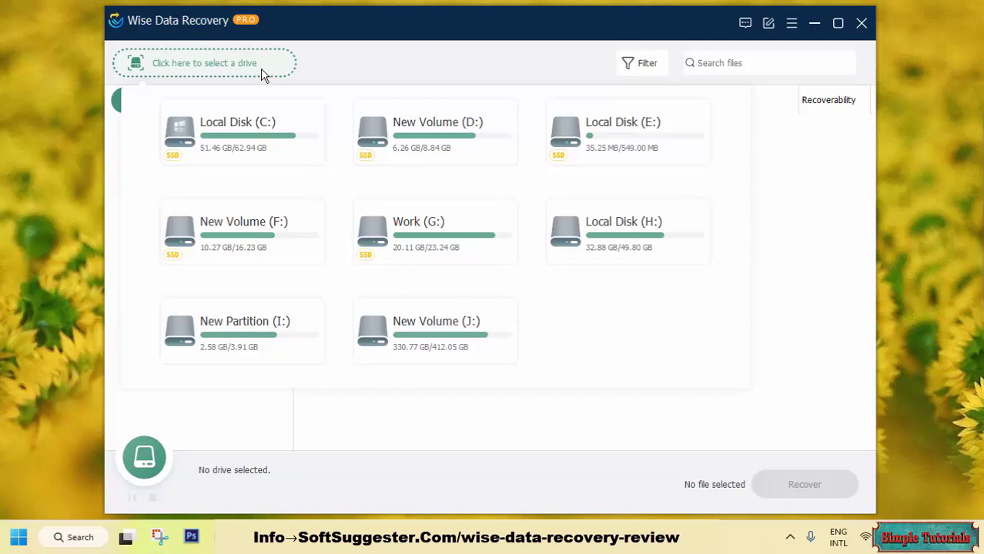
{"action": "left_click", "coordinate": [356, 115]}
{"action": "left_click", "coordinate": [597, 121]}
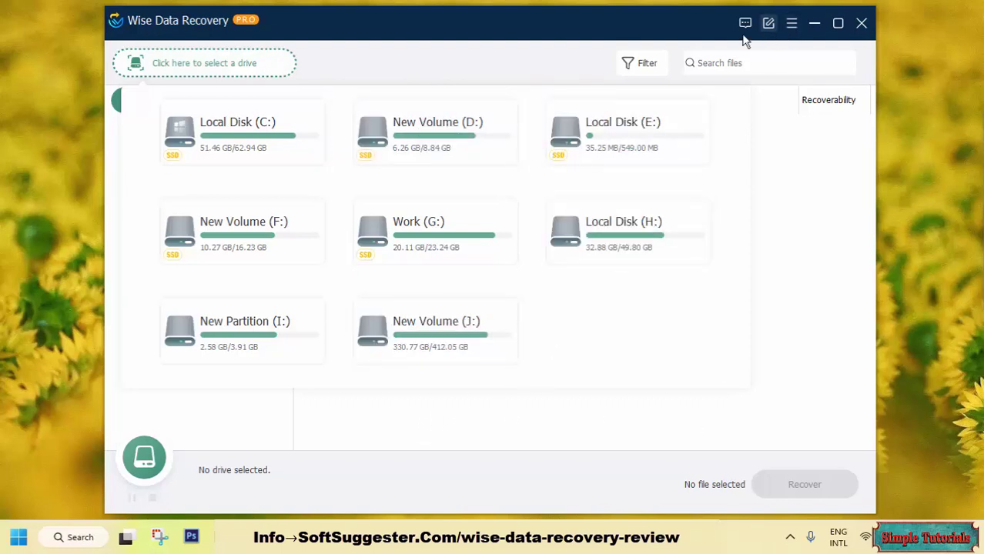
{"action": "left_click", "coordinate": [547, 127]}
{"action": "left_click", "coordinate": [495, 133]}
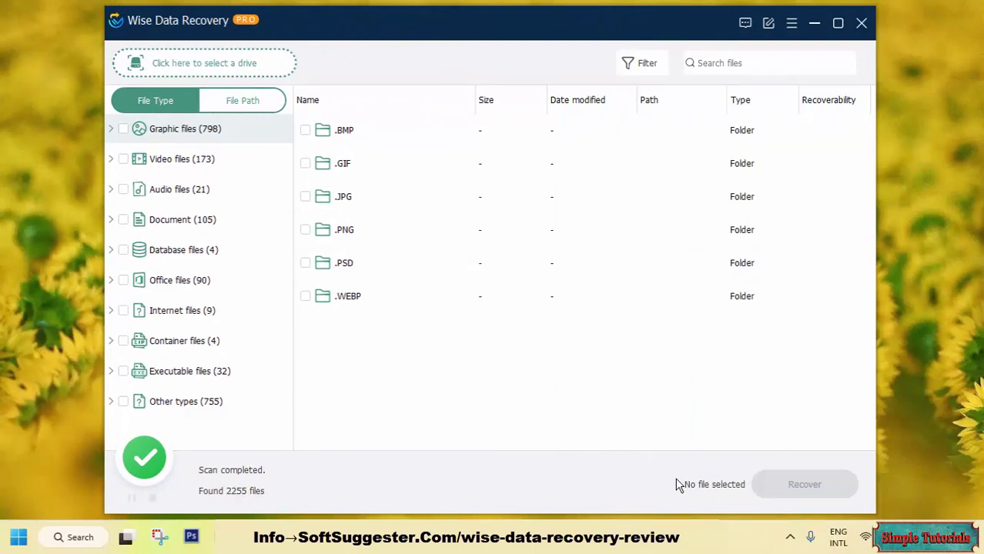
{"action": "left_click", "coordinate": [629, 71]}
{"action": "left_click", "coordinate": [629, 72]}
{"action": "left_click", "coordinate": [629, 71]}
{"action": "left_click", "coordinate": [629, 72]}
{"action": "left_click", "coordinate": [629, 72]}
{"action": "left_click", "coordinate": [629, 72]}
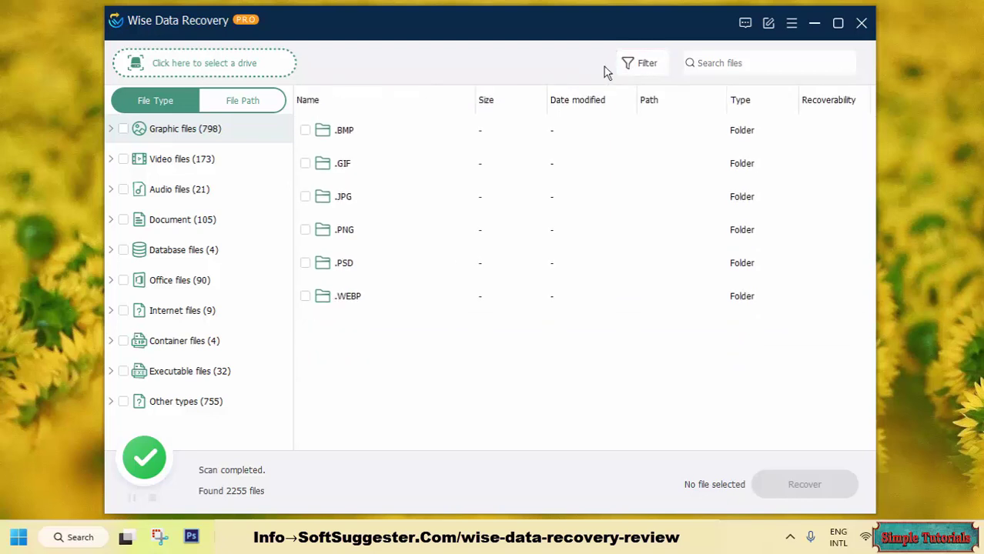
Step: Scan New Volume (D:) again and list the .JPG files found among the graphic files
{"action": "left_click", "coordinate": [184, 62]}
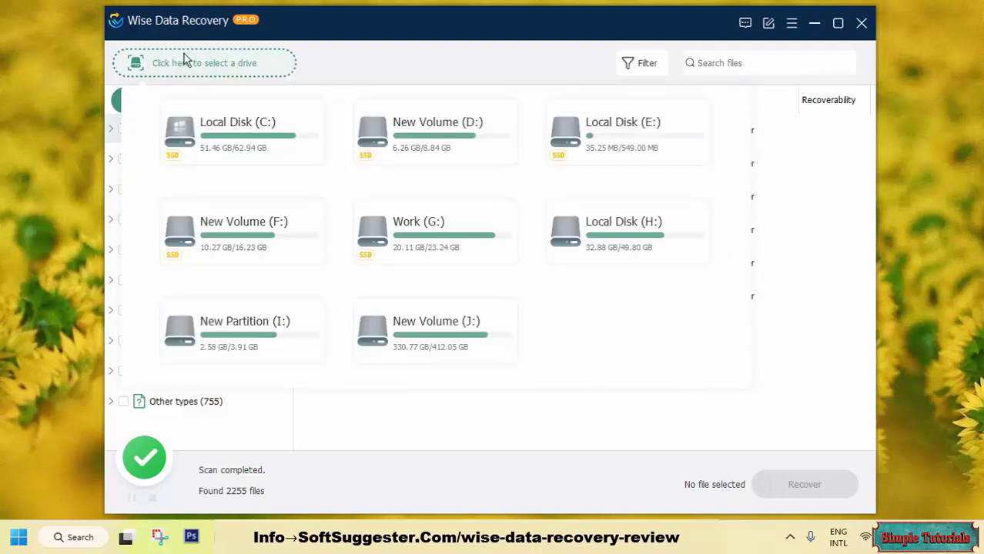
{"action": "left_click", "coordinate": [221, 106]}
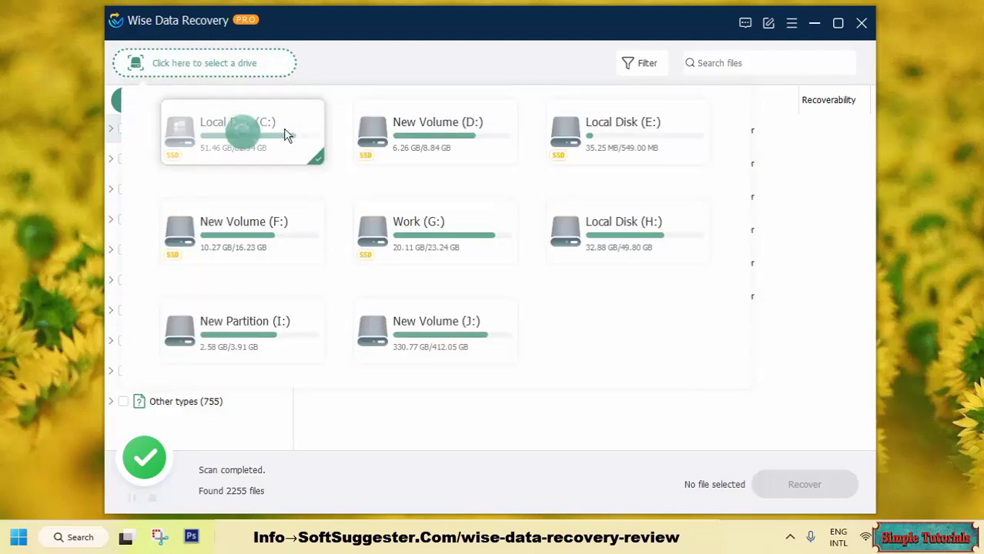
{"action": "left_click", "coordinate": [430, 160]}
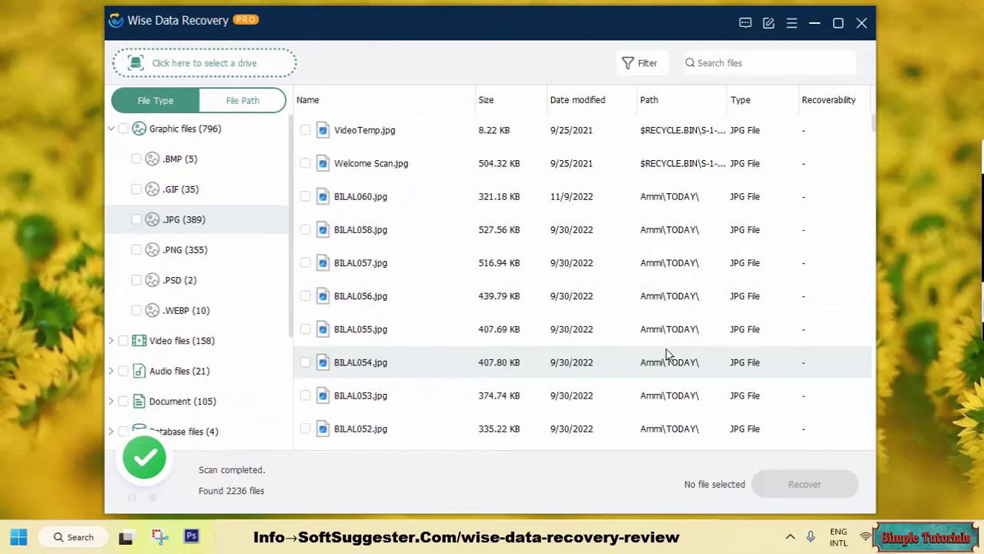
Step: Preview the 407.80 KB JPG file found in the Ammi\TODAY folder, then close the preview
{"action": "right_click", "coordinate": [360, 368]}
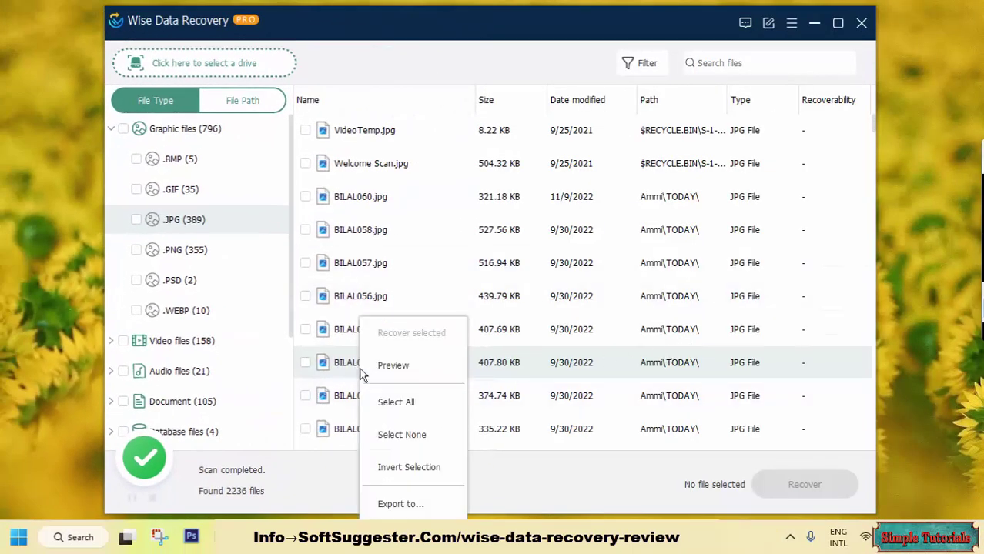
{"action": "left_click", "coordinate": [377, 364]}
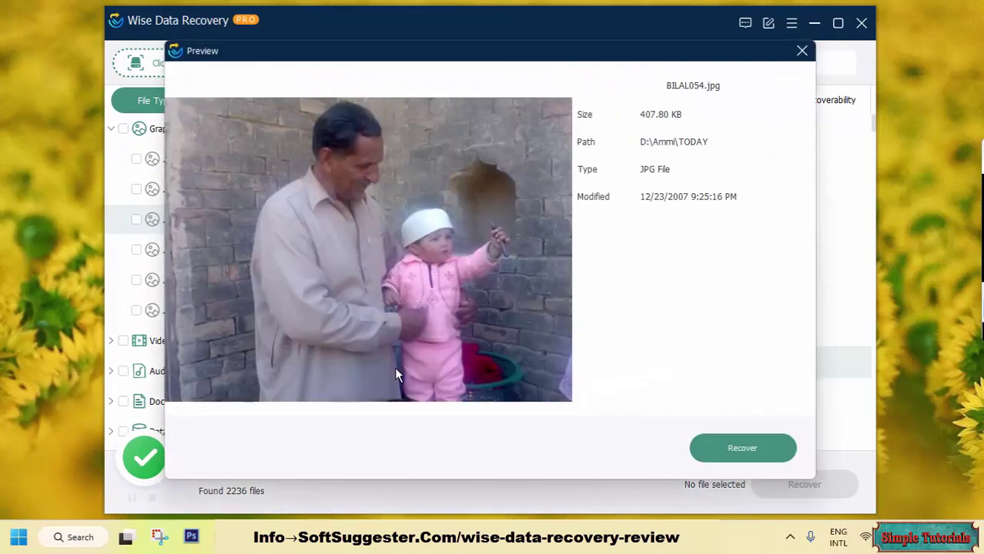
{"action": "left_click", "coordinate": [802, 53]}
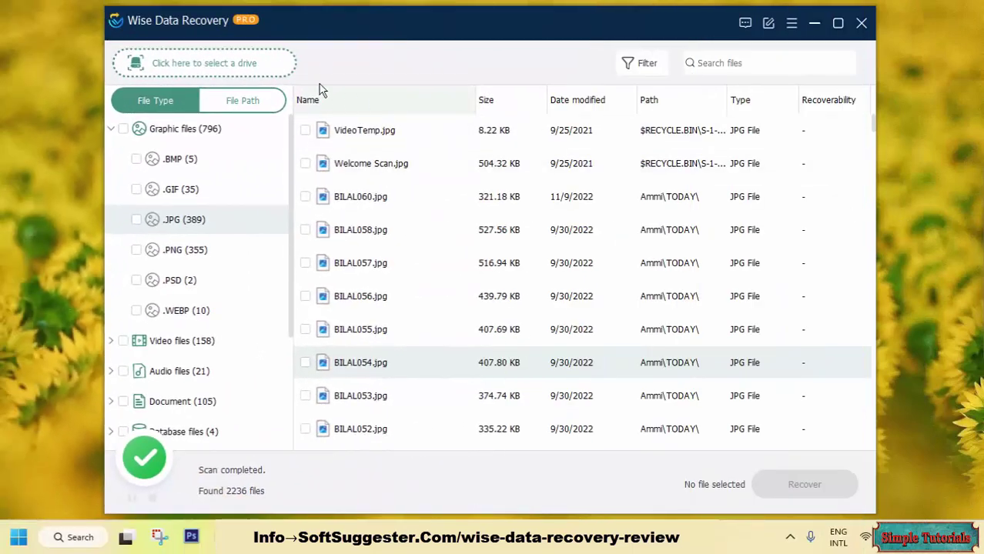
Step: Start scanning the Work (G:) drive for recoverable files
{"action": "left_click", "coordinate": [256, 72]}
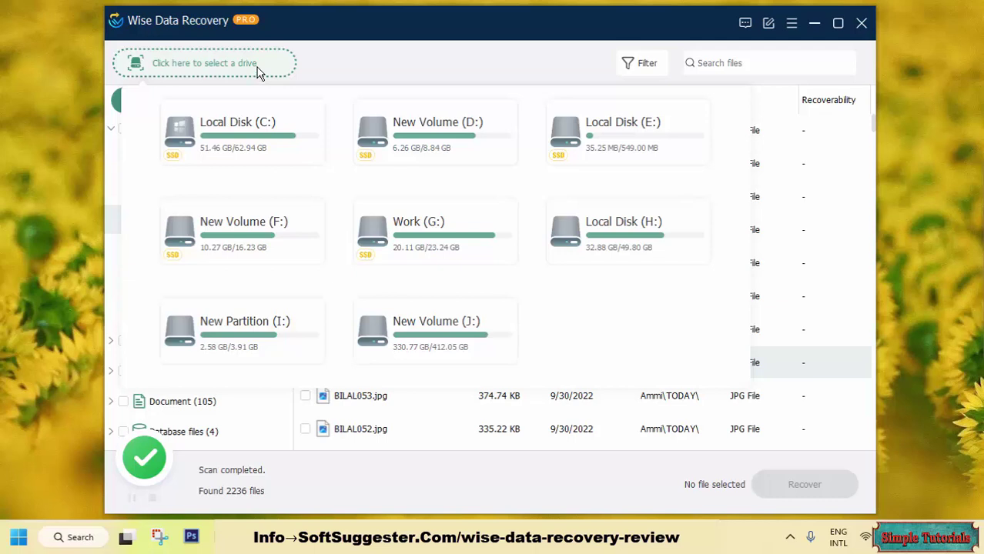
{"action": "left_click", "coordinate": [630, 129]}
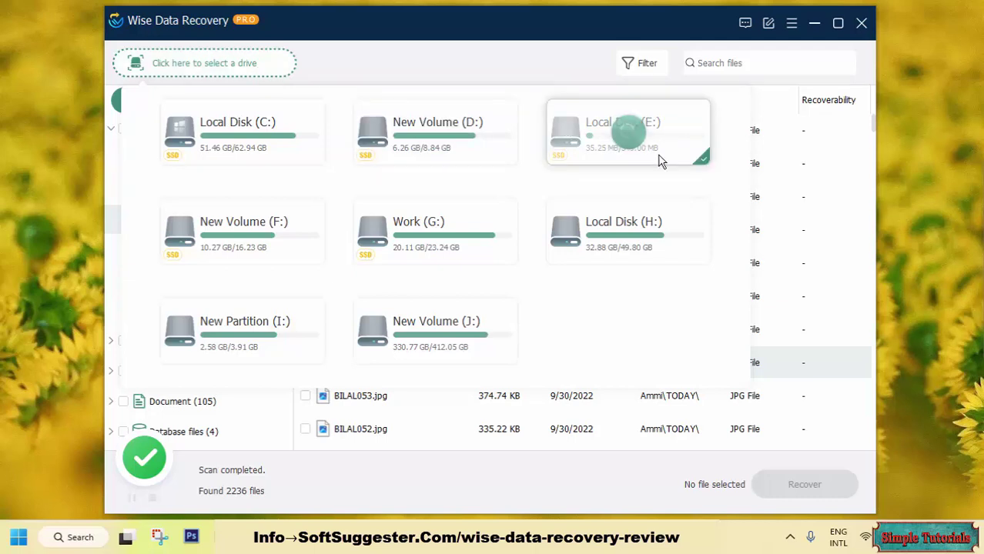
{"action": "left_click", "coordinate": [369, 233]}
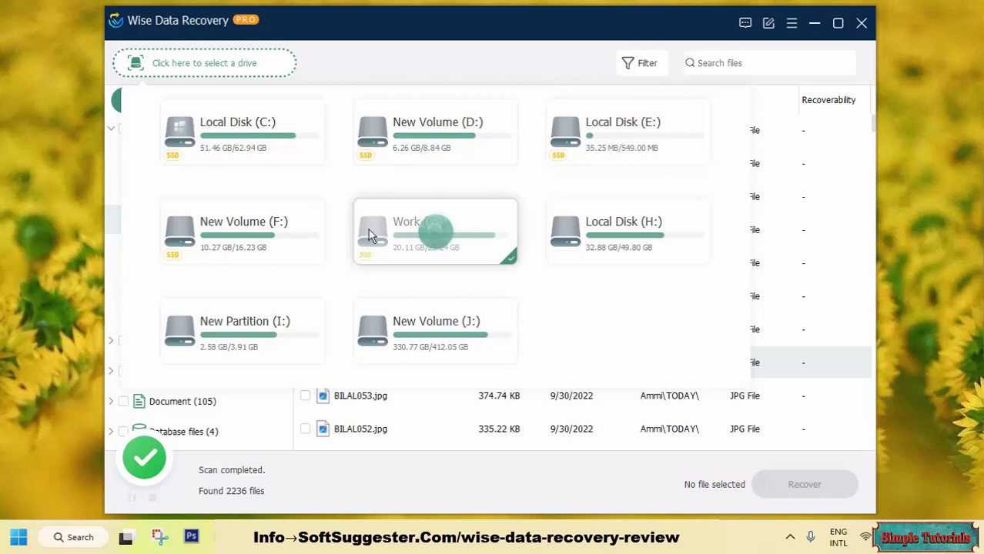
{"action": "left_click", "coordinate": [433, 231]}
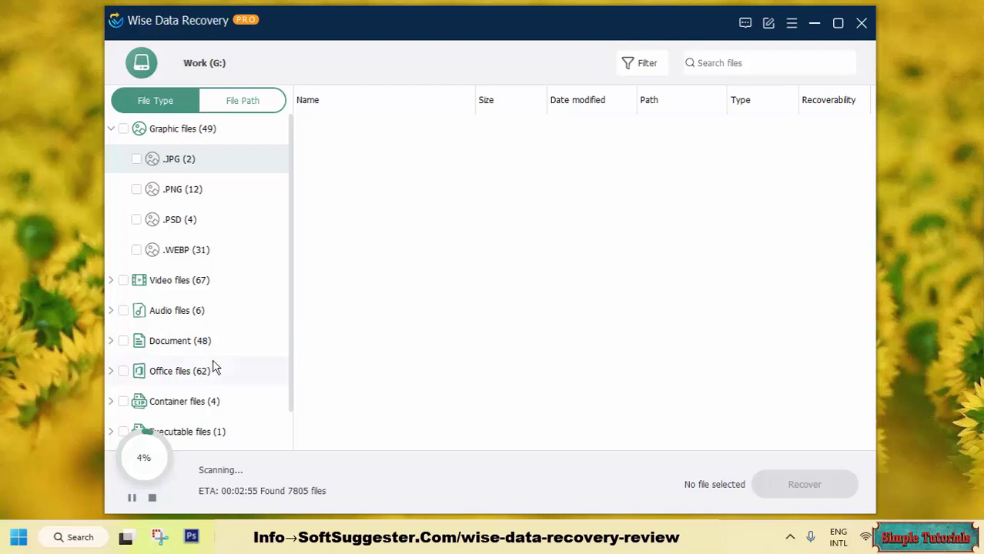
Step: Exit the recovery program, agreeing to stop the running scan and lose the data found
{"action": "left_click", "coordinate": [862, 24]}
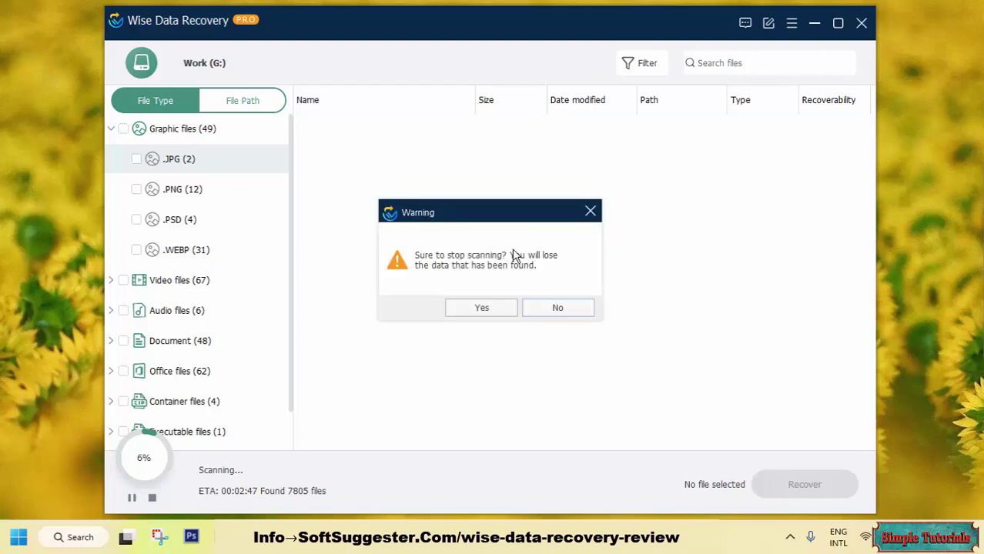
{"action": "left_click", "coordinate": [491, 307]}
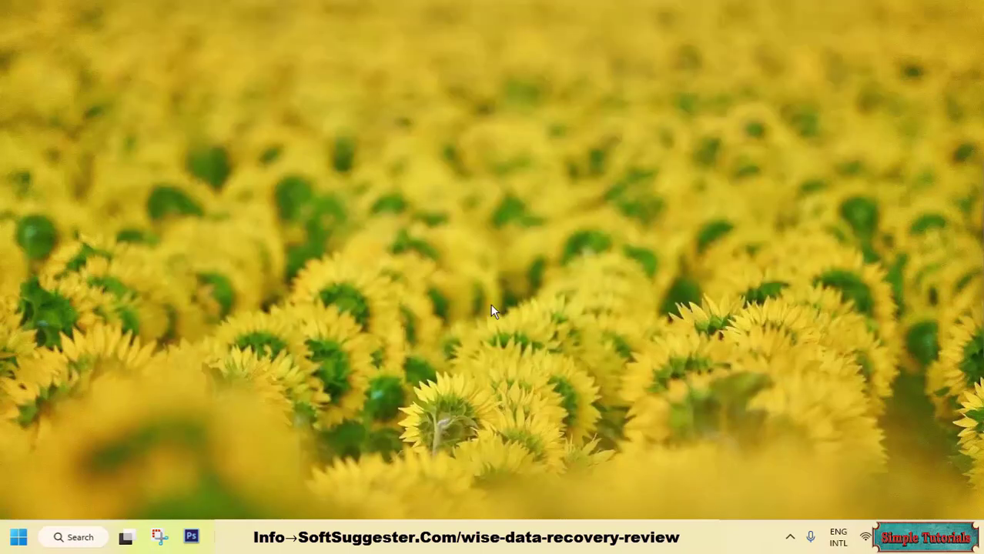